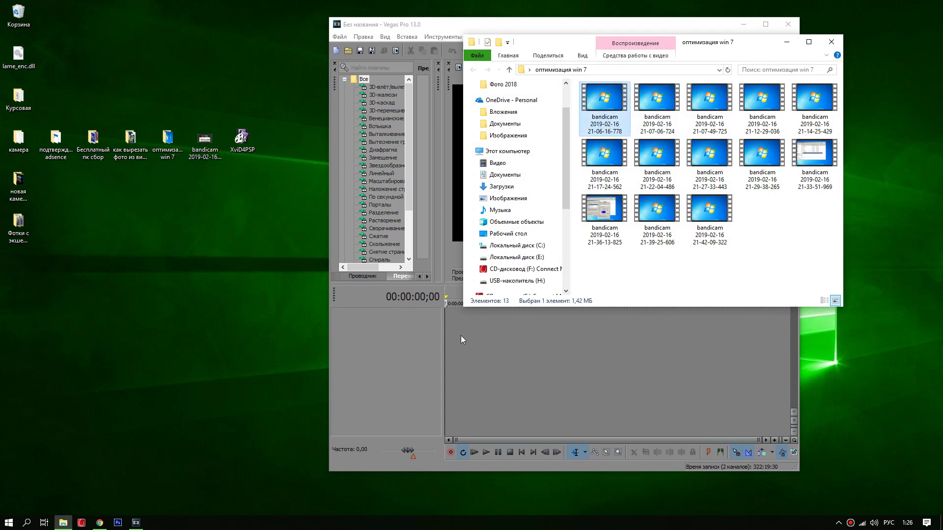
- Try to open a bandicam recording in Vegas Pro, dismiss the error message and close the program
left_click(831, 42)
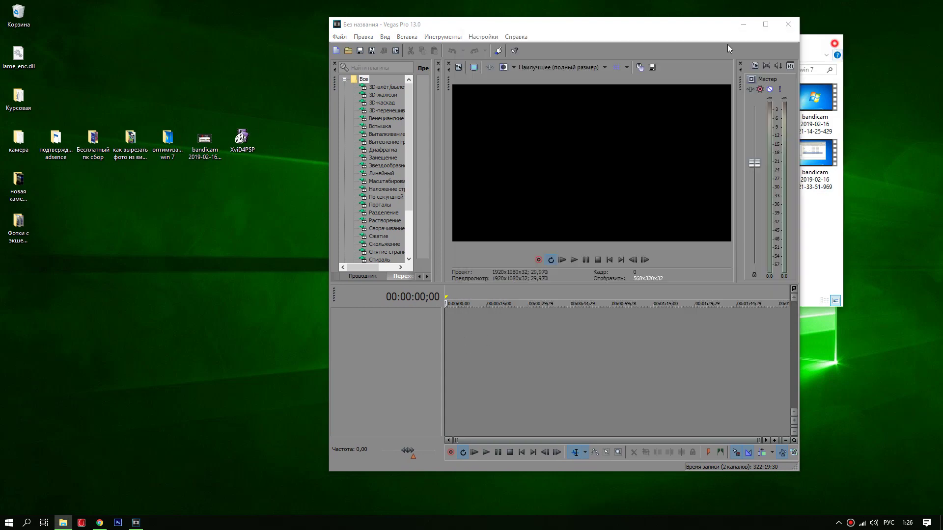
left_click(345, 37)
left_click(352, 59)
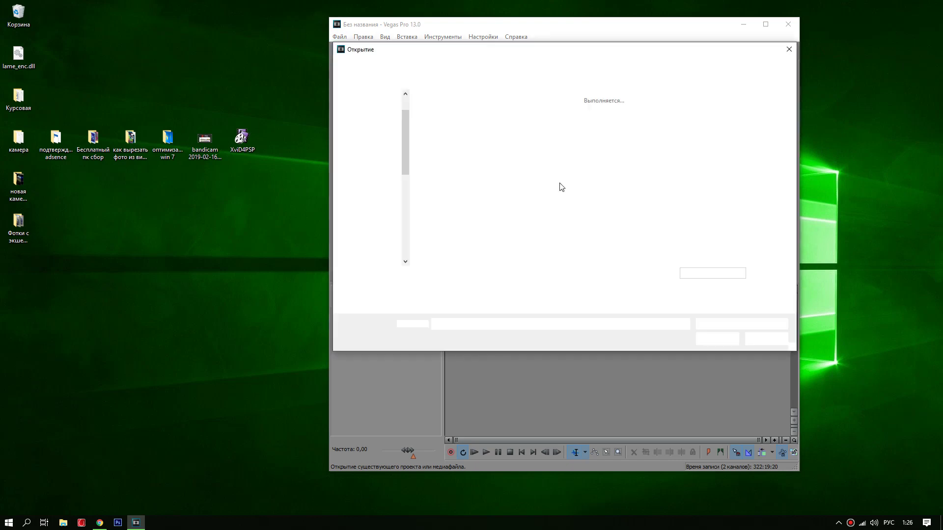
left_click(437, 111)
left_click(716, 338)
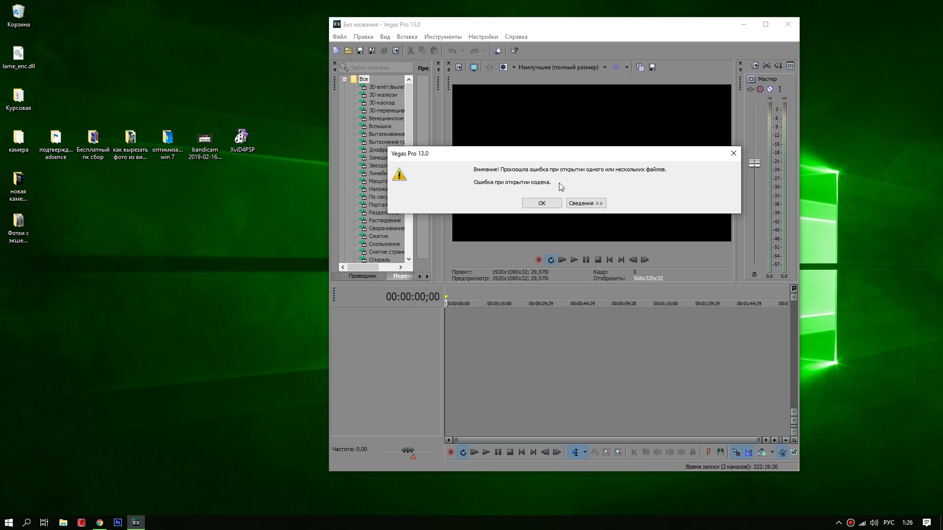
left_click(540, 204)
left_click(787, 25)
double_click(167, 140)
right_click(595, 98)
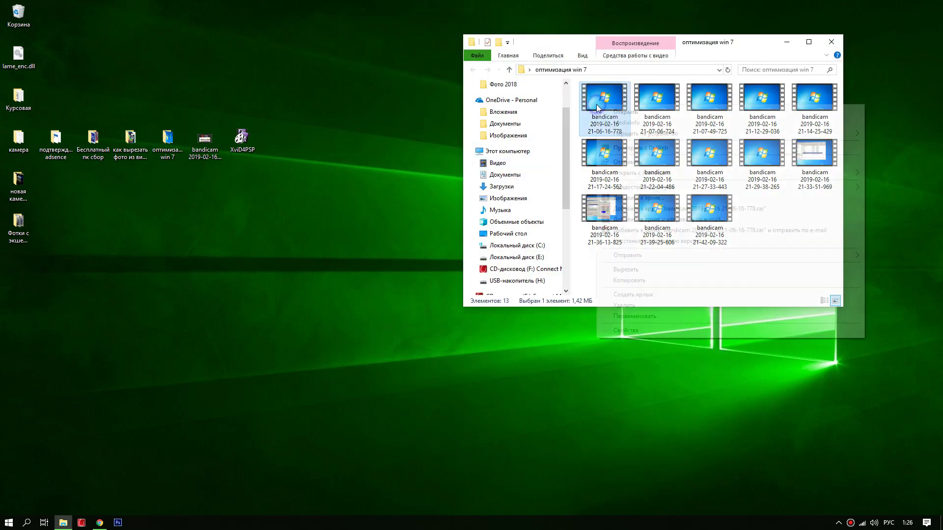
left_click(612, 333)
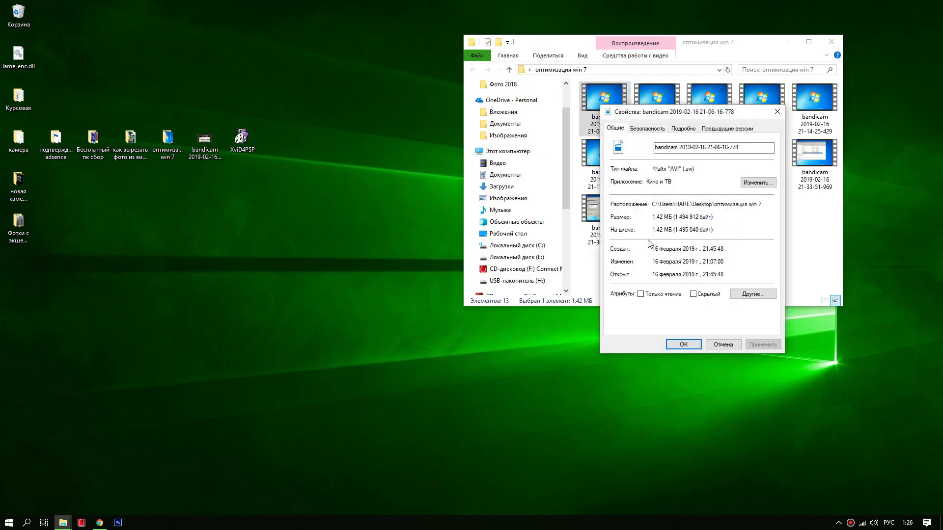
left_click(777, 112)
left_click(833, 41)
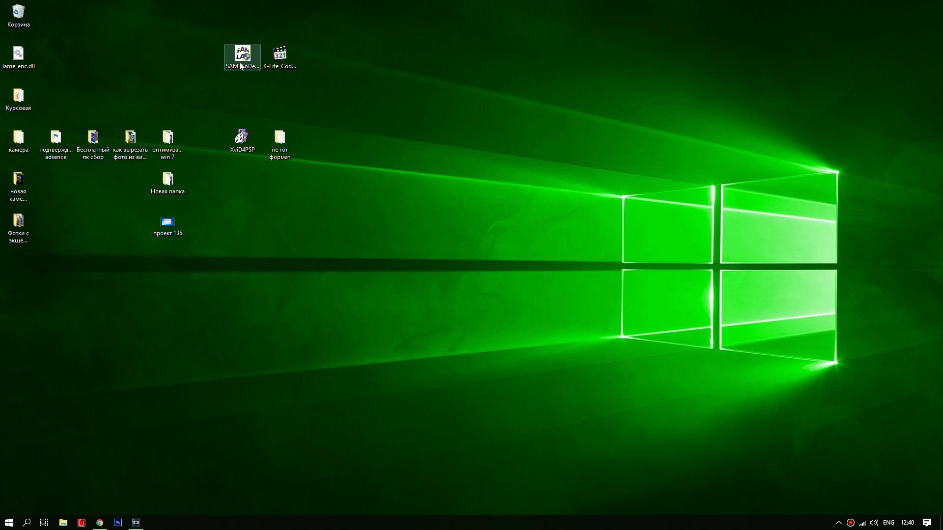
left_click(287, 57)
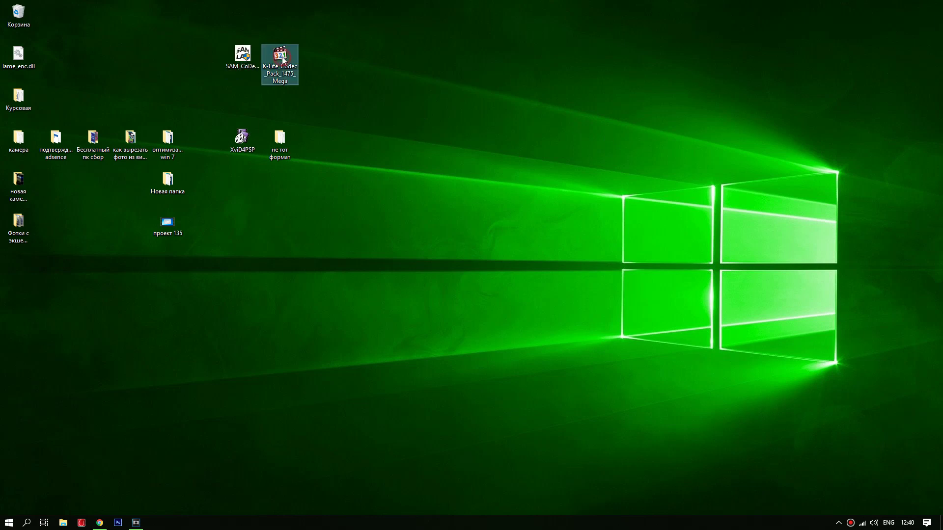
left_click(253, 60)
left_click(283, 59)
left_click_drag(336, 35, 215, 84)
left_click(263, 100)
left_click(267, 78)
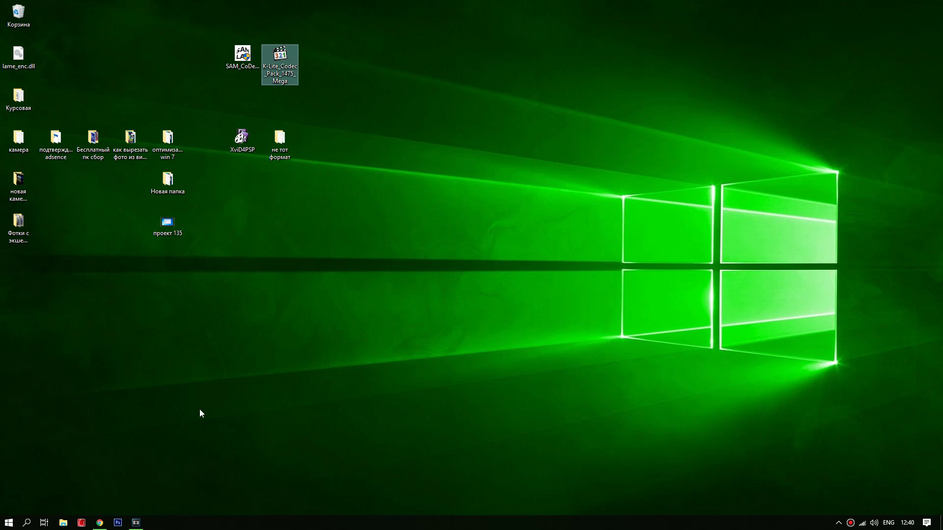
- Switch to Chrome and try to download XviD4PSP 8 DAILY for Win64 from the winnydows page
left_click(100, 523)
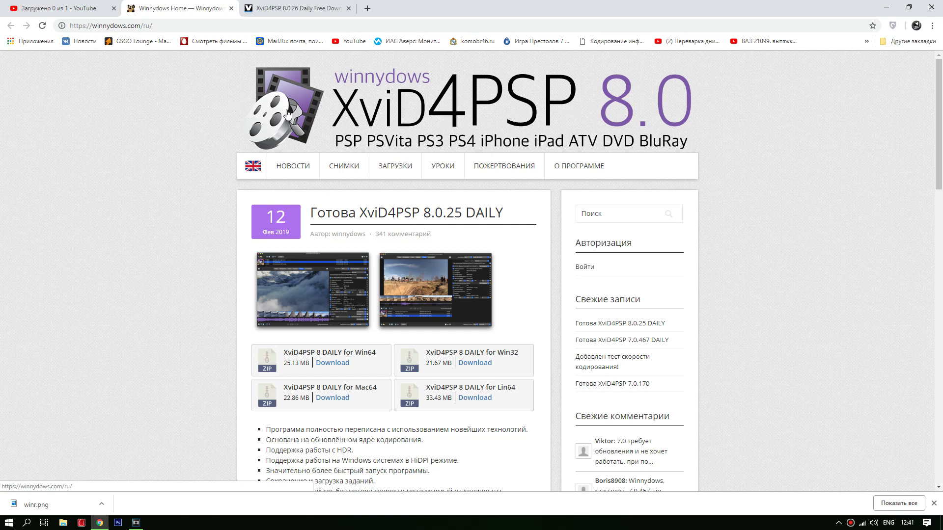
scroll(406, 196, "down", 2)
scroll(343, 211, "up", 2)
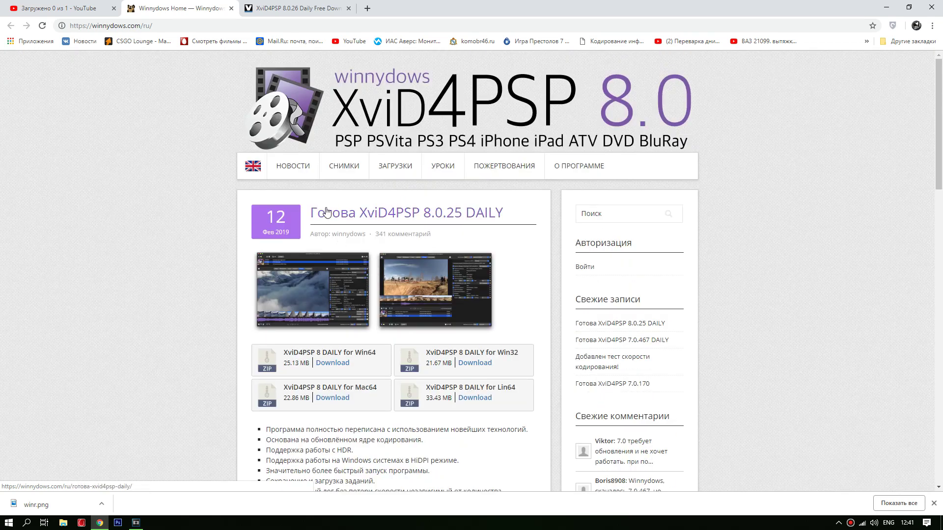
scroll(362, 264, "down", 1)
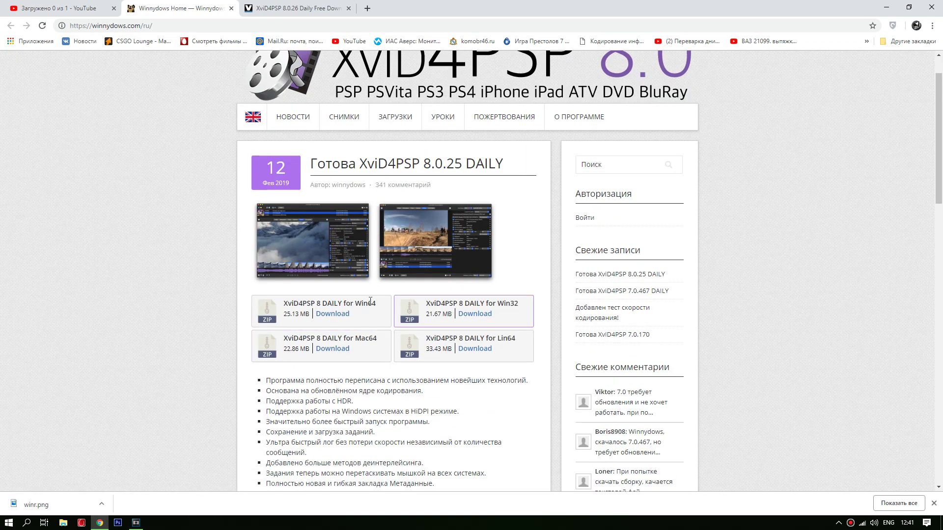
left_click(331, 317)
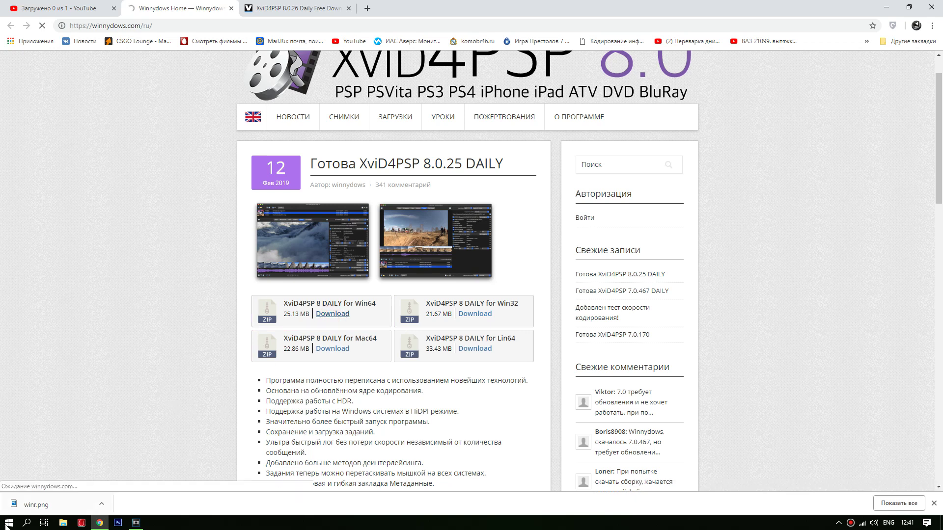
- Look through the remaining XviD4PSP releases on the winnydows page and the XviD4PSP download options on the VideoHelp page
scroll(276, 349, "down", 1)
scroll(276, 349, "down", 9)
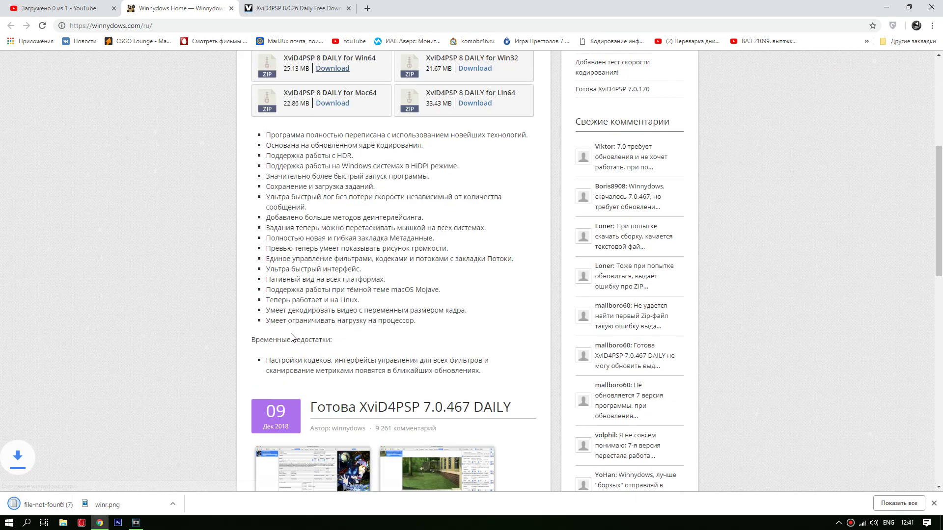
scroll(323, 363, "down", 1)
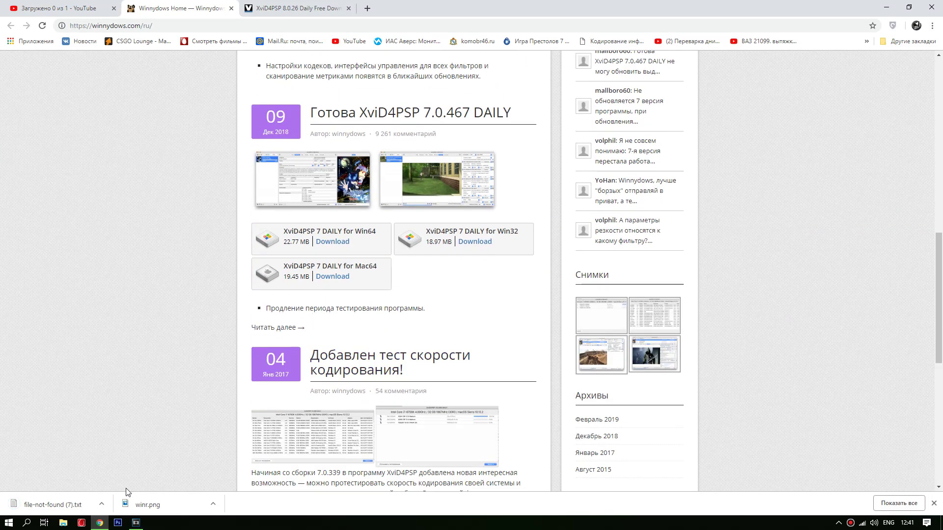
scroll(288, 399, "up", 3)
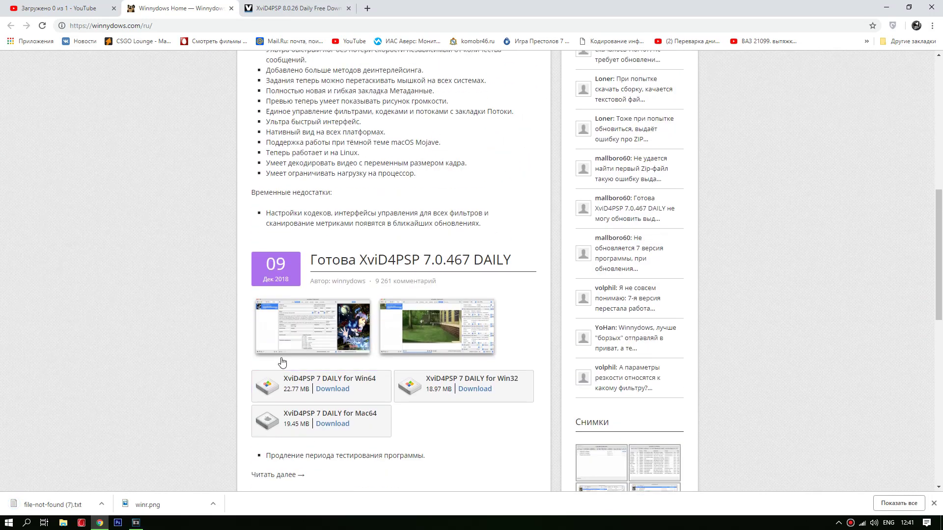
scroll(315, 315, "up", 5)
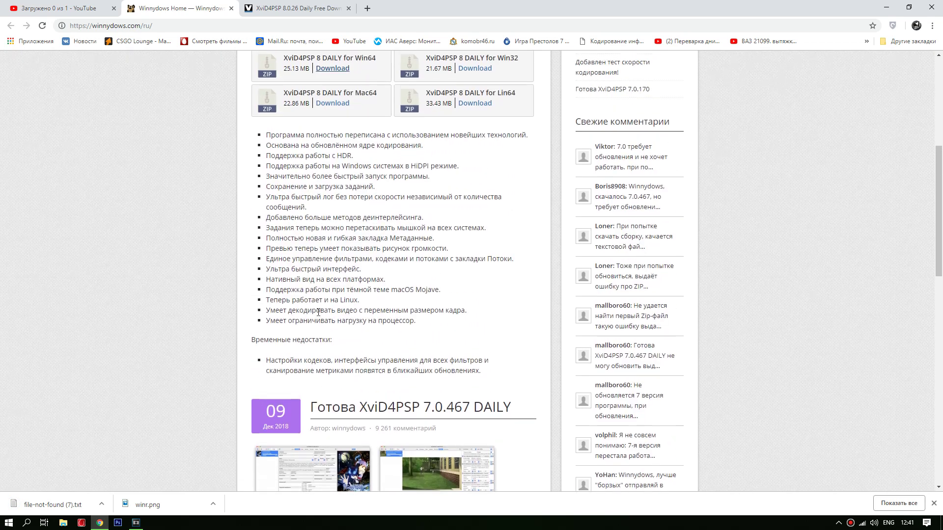
left_click(283, 9)
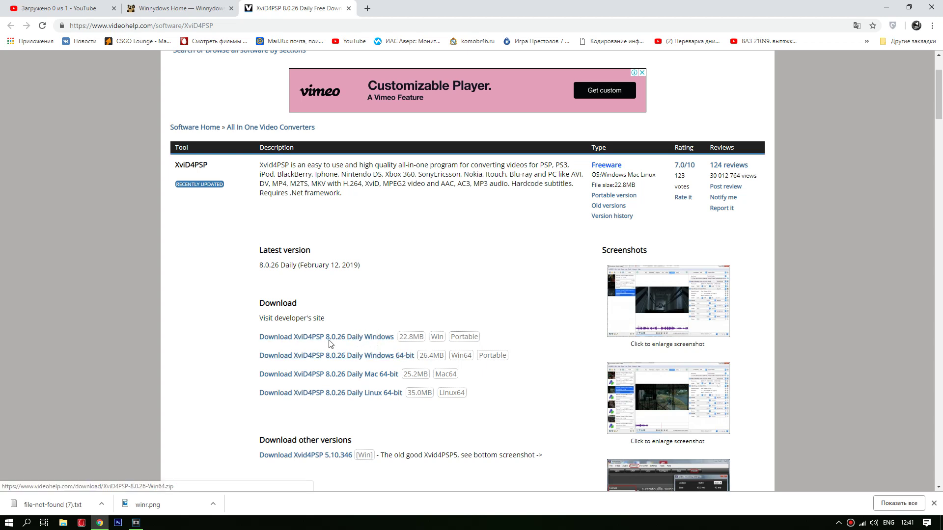
left_click(887, 7)
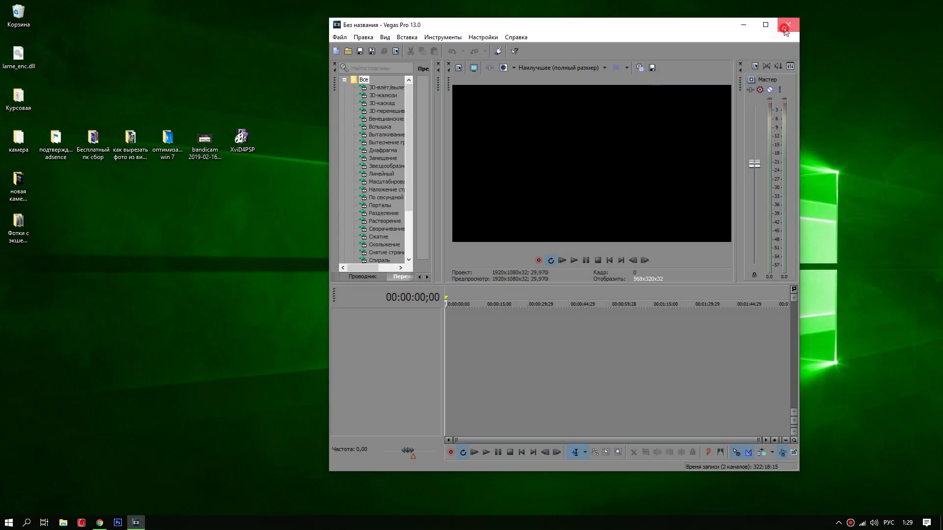
- Close Vegas Pro, launch XviD4PSP from the desktop and allow its network connection once in the Dr.Web firewall
left_click(785, 29)
double_click(242, 140)
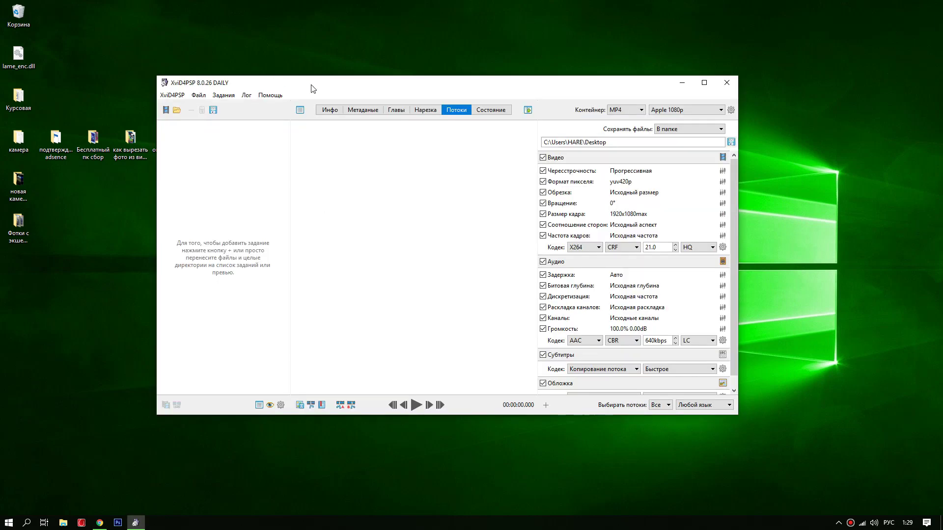
left_click_drag(313, 88, 431, 64)
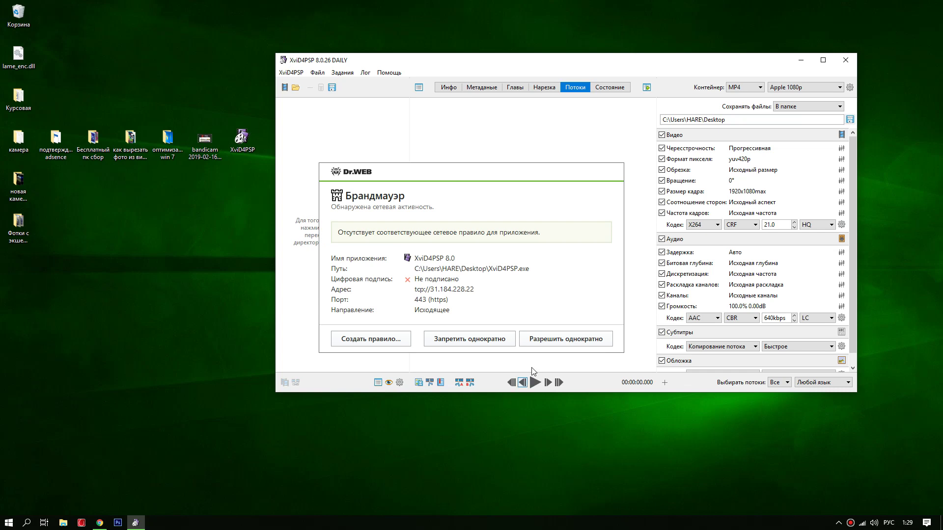
left_click(541, 342)
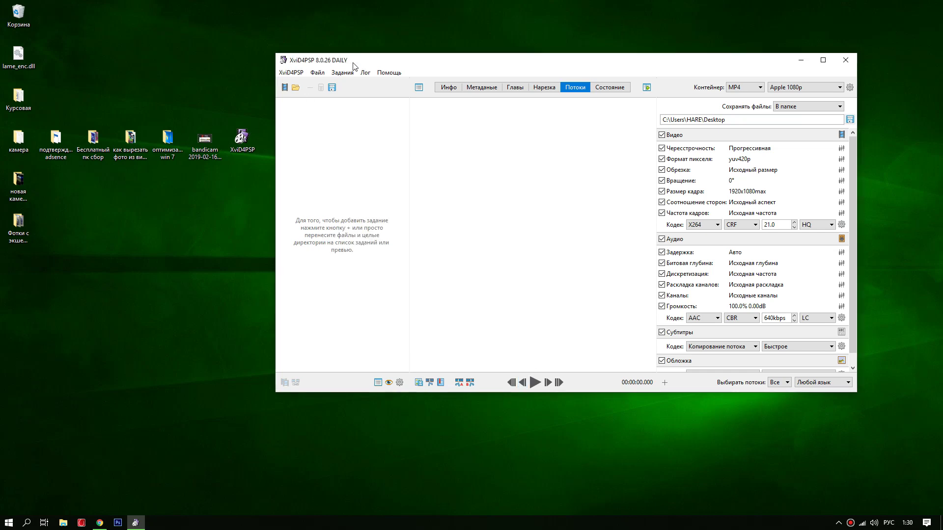
- Add the 21-06-16-778 and 21-07-06-724 recordings from the оптимизация win 7 folder to the XviD4PSP job list
double_click(165, 143)
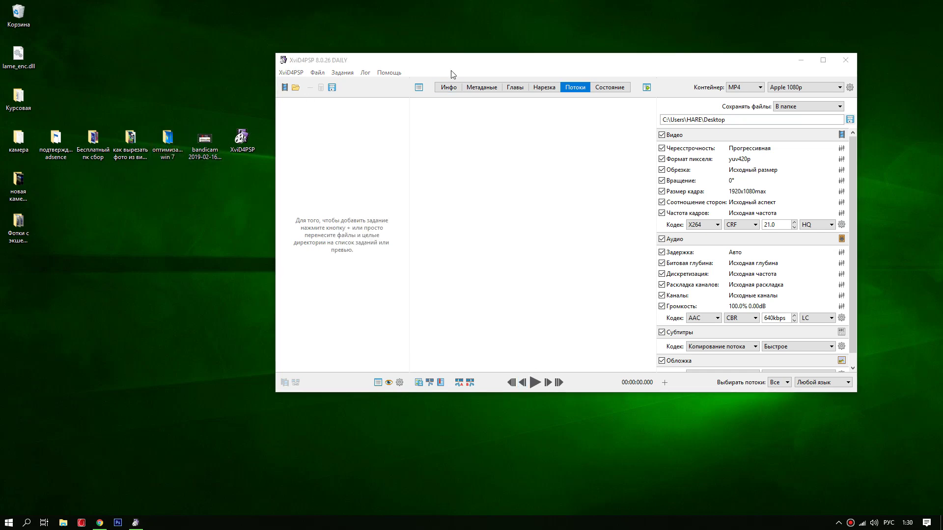
left_click_drag(486, 47, 683, 46)
left_click_drag(737, 106, 310, 133)
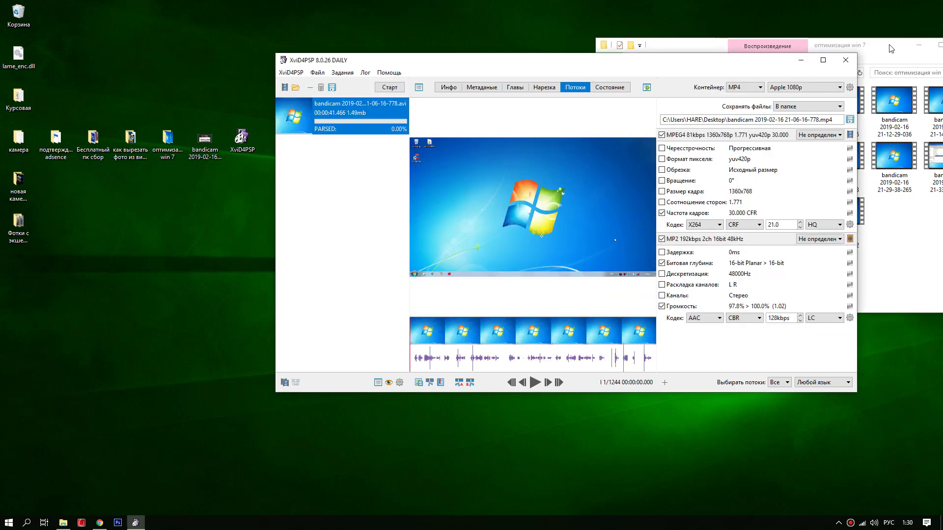
left_click_drag(912, 50, 737, 46)
left_click_drag(616, 106, 319, 196)
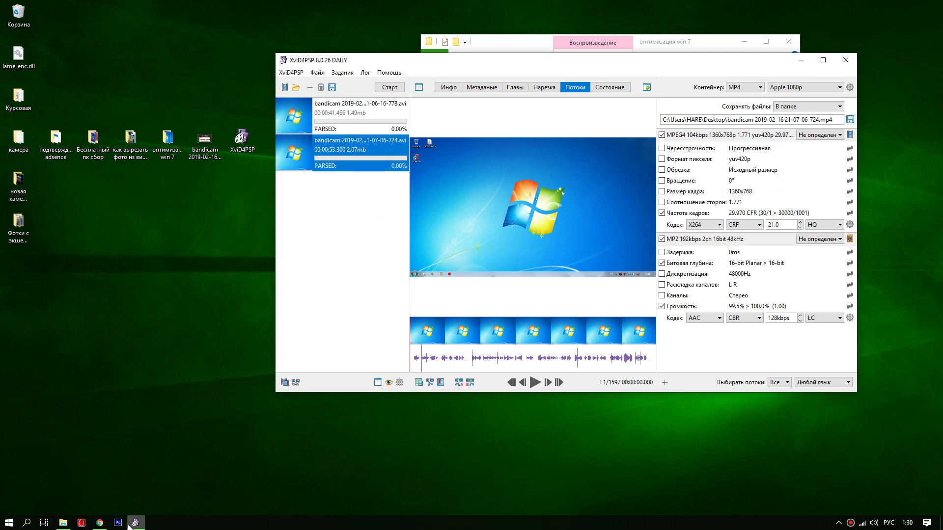
- Add the remaining recordings from the оптимизация win 7 folder to the job list and review the queued clips
left_click(63, 522)
left_click_drag(658, 96, 330, 237)
left_click_drag(668, 34, 173, 101)
left_click_drag(225, 172, 296, 214)
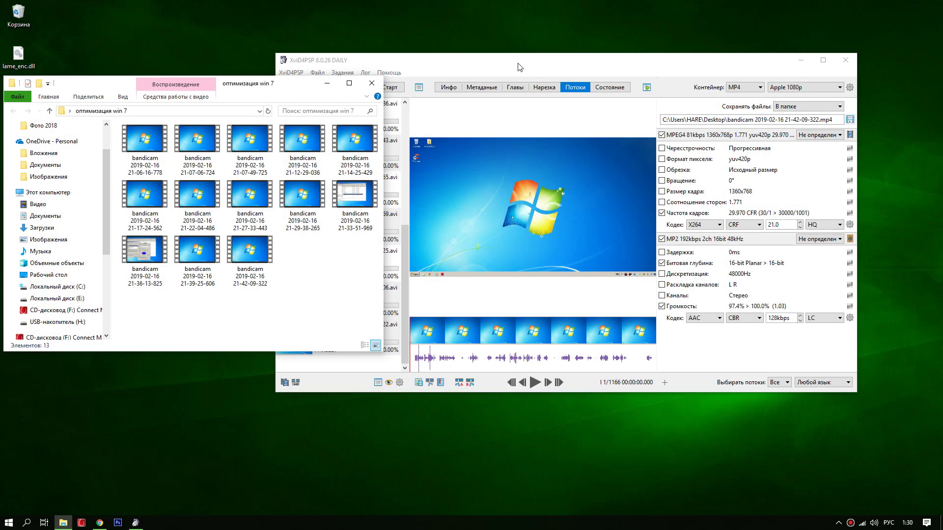
left_click(514, 66)
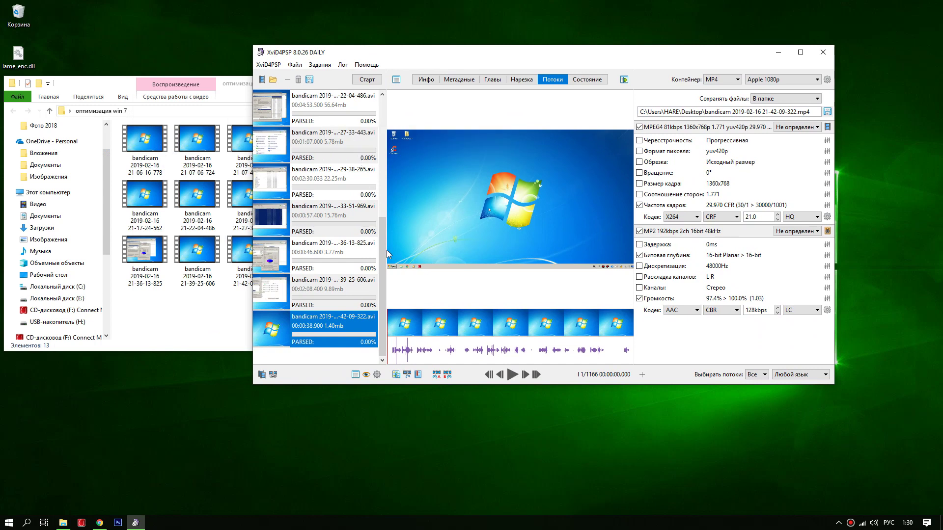
mouse_move(383, 253)
left_mouse_down()
mouse_move(384, 148)
mouse_move(389, 266)
left_mouse_up()
left_click(146, 87)
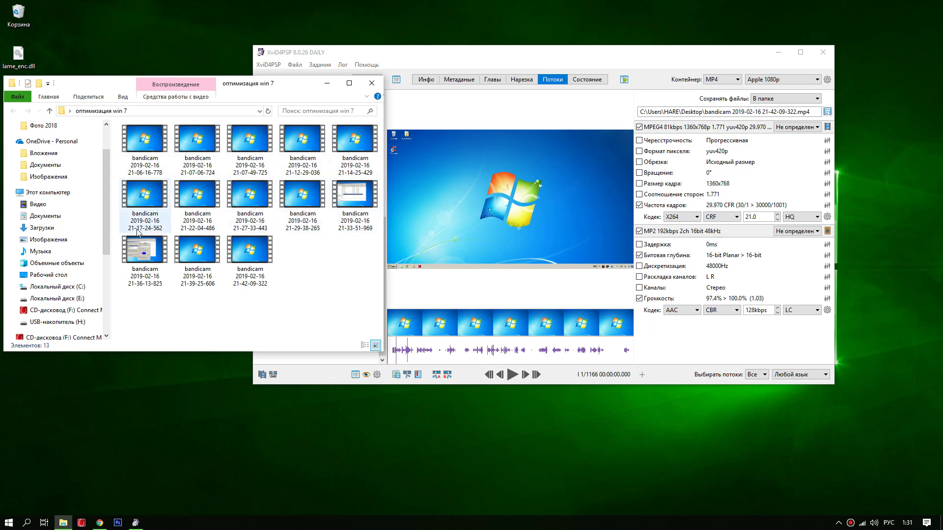
left_click(436, 53)
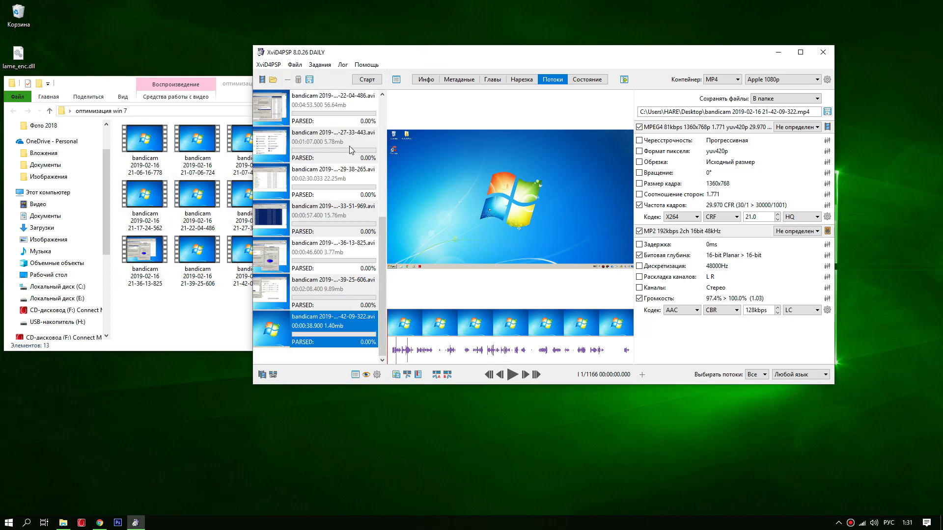
scroll(328, 265, "up", 3)
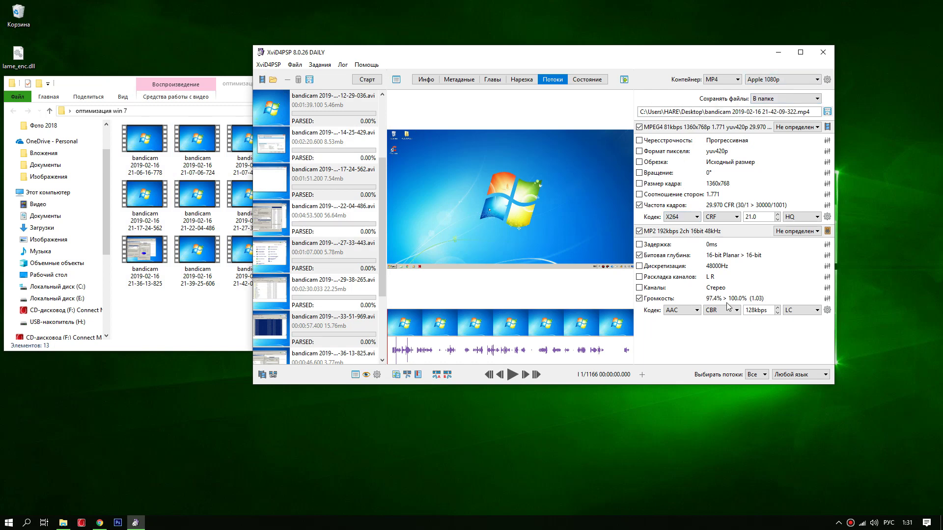
- Set the CRF value of the X264 video codec to 30.0
left_click(778, 215)
left_click(778, 215)
left_click(778, 214)
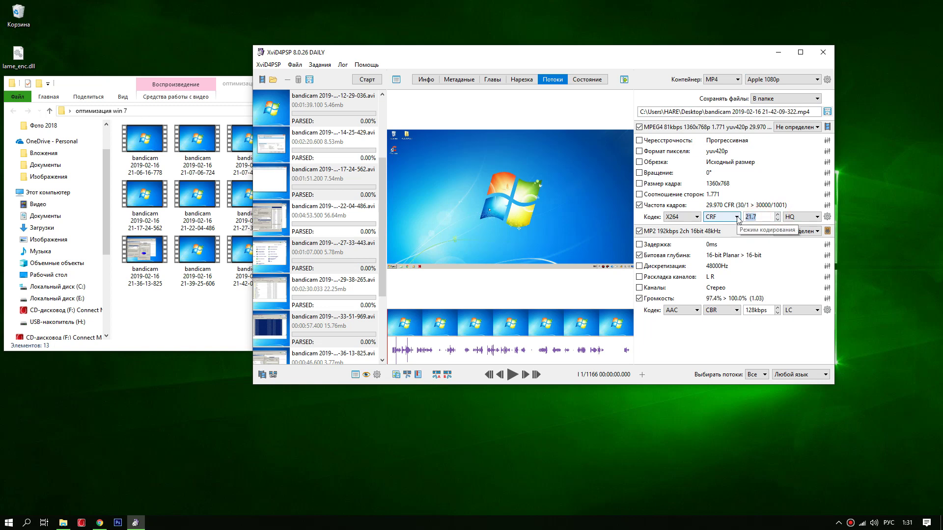
type("30.0")
left_click(778, 213)
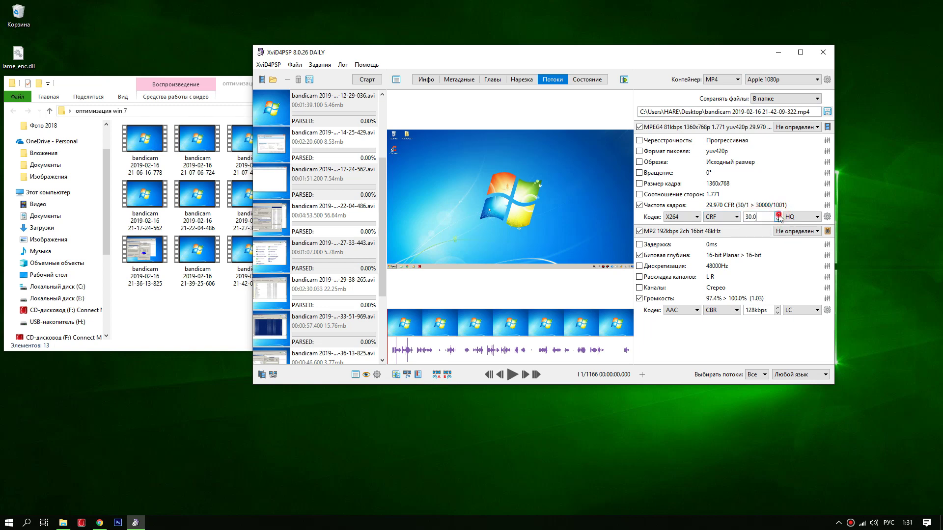
- Try to enter 50 as the X264 codec's CRF value
key("BackSpace")
key("BackSpace")
key("BackSpace")
key("BackSpace")
type("5")
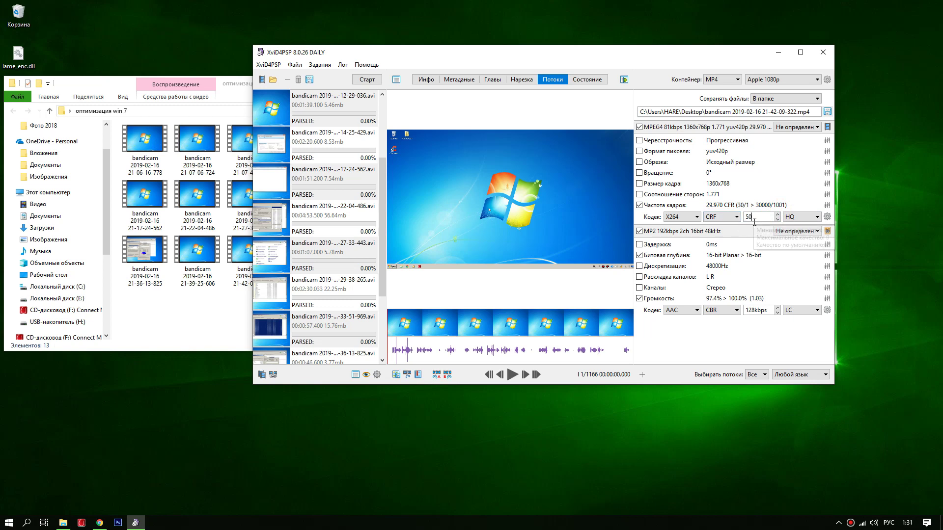
type("0")
left_click(777, 215)
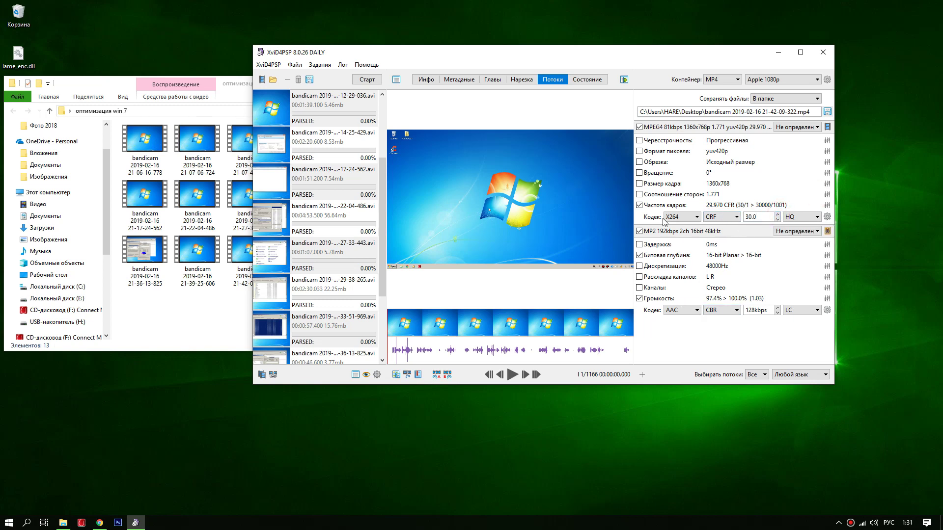
- Choose MP4 as the output container and start encoding the queued recordings
left_click(735, 80)
left_click(726, 328)
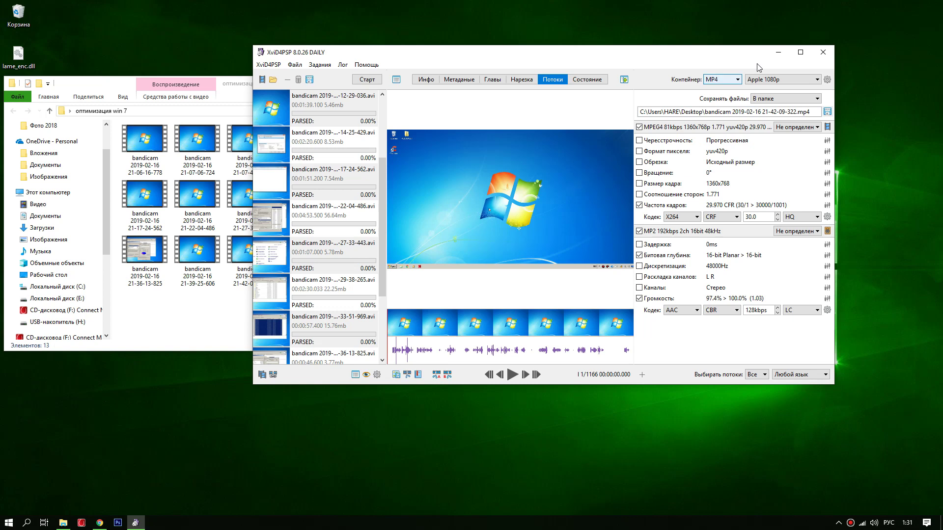
left_click(366, 80)
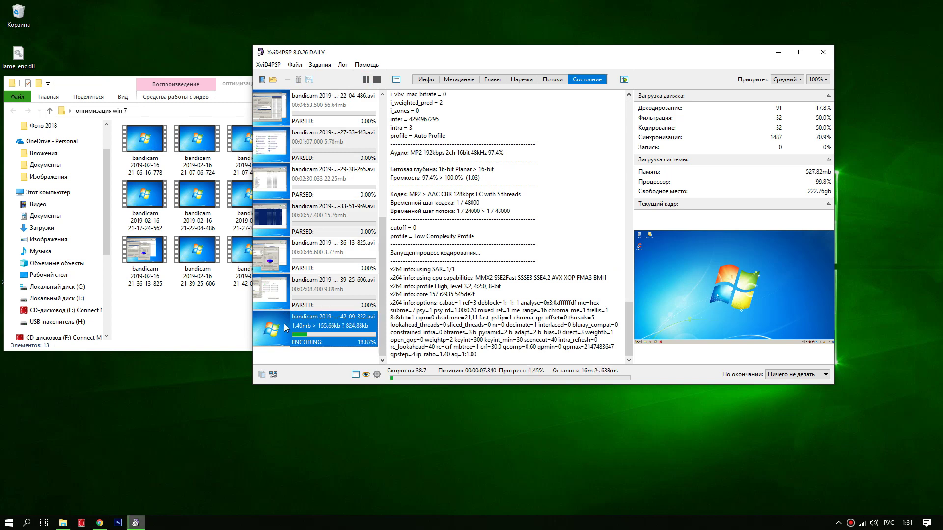
- Check the encoding status of all recordings in the job list
left_click_drag(382, 310, 382, 191)
left_click_drag(101, 86, 291, 104)
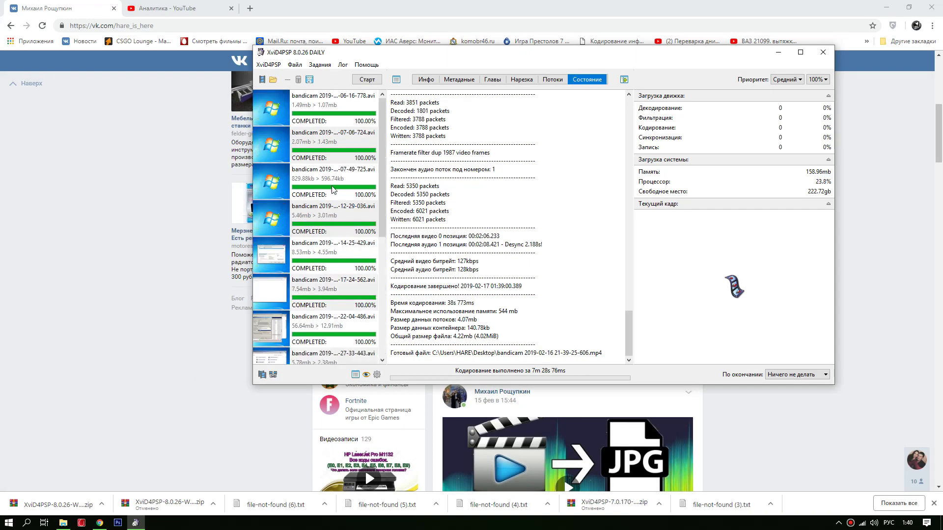
scroll(333, 195, "down", 5)
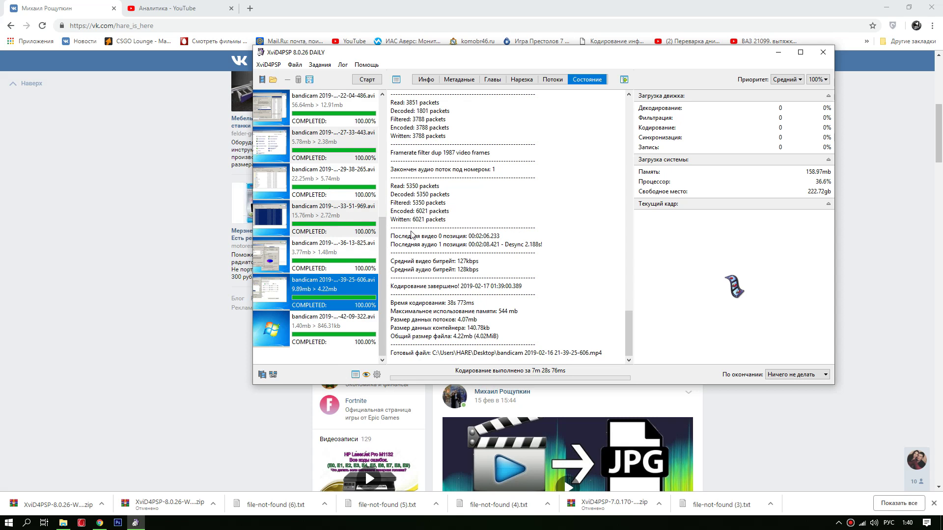
- Minimize the browser and close both XviD4PSP and the оптимизация win 7 folder window to clear the desktop
left_click(887, 7)
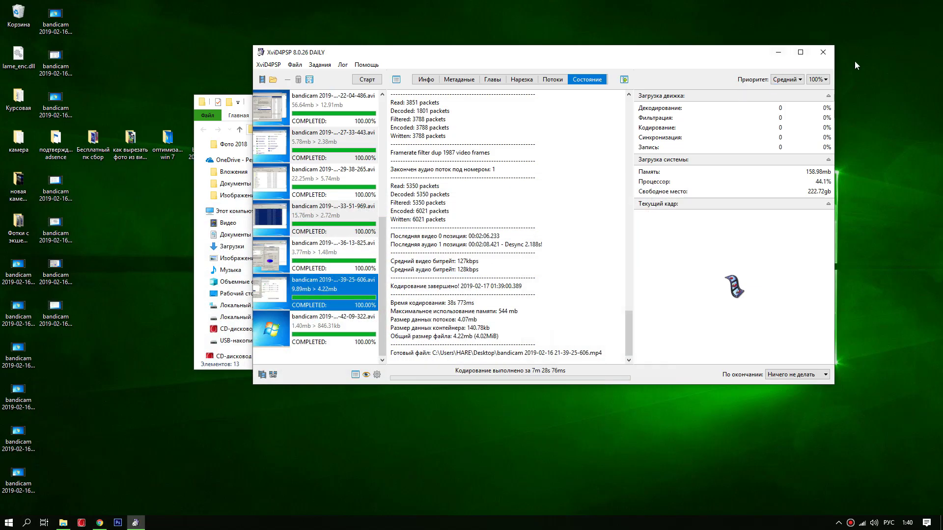
left_click(823, 52)
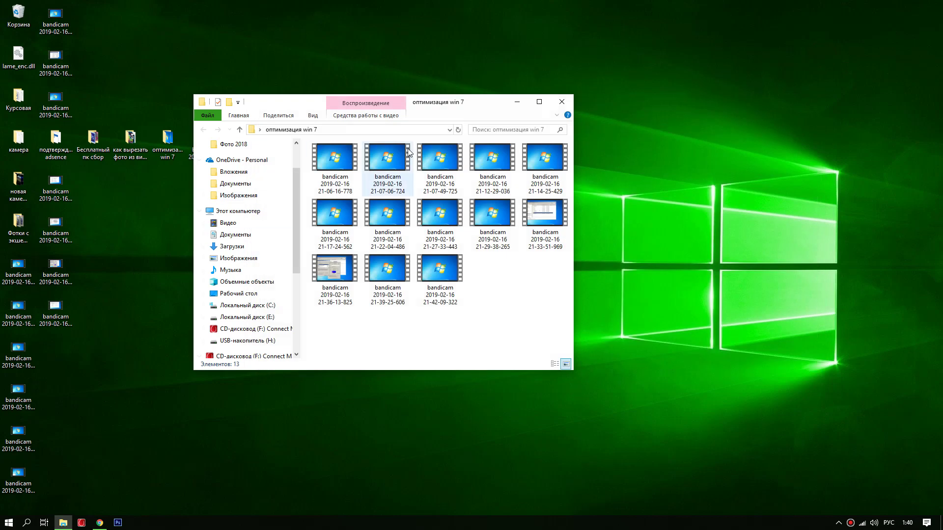
left_click(560, 99)
- Move the converted bandicam clips to an empty area of the desktop, apart from the other icons
left_click_drag(105, 172, 45, 311)
left_click_drag(56, 314, 540, 314)
left_click_drag(172, 94, 54, 8)
left_click_drag(55, 100, 385, 324)
left_click_drag(60, 249, 601, 395)
left_click(560, 405)
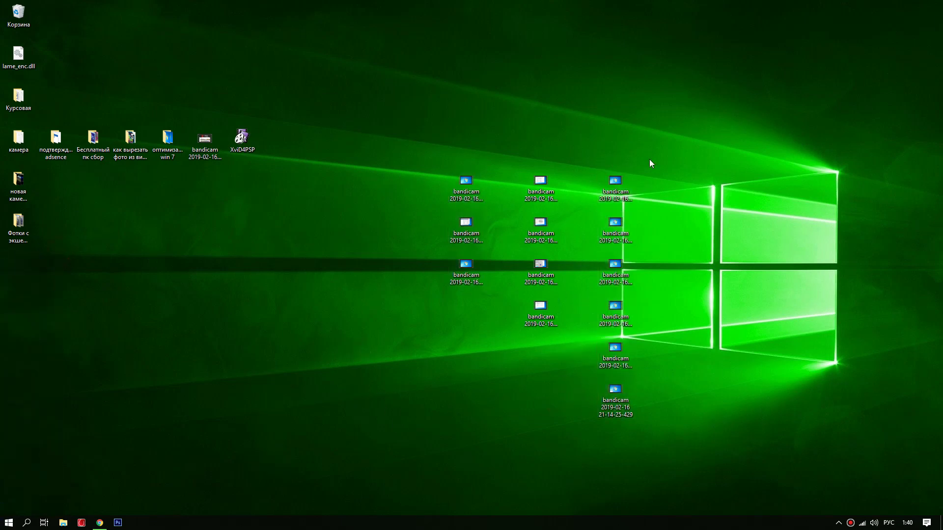
- Create a new desktop folder with the default name Новая папка and move all converted bandicam clips into it
right_click(154, 205)
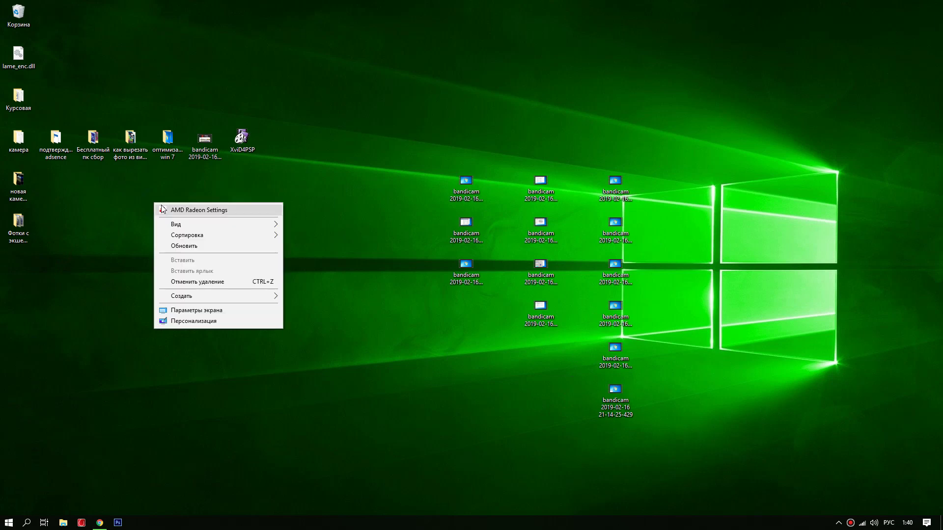
left_click(198, 296)
left_click(276, 296)
left_click(301, 296)
left_click_drag(664, 168, 425, 404)
left_click_drag(466, 229, 171, 226)
- Compare the contents of Новая папка and оптимизация win 7 side by side, and close the оптимизация win 7 window
double_click(166, 218)
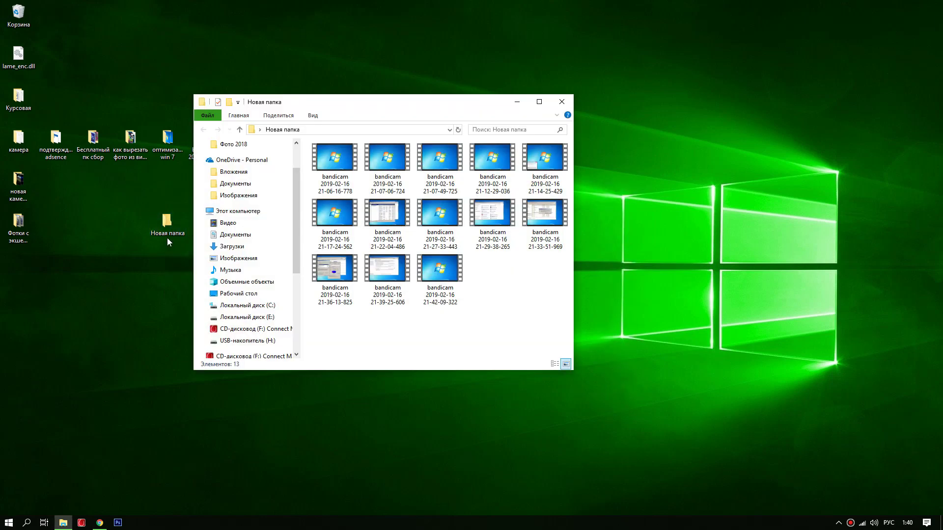
double_click(158, 141)
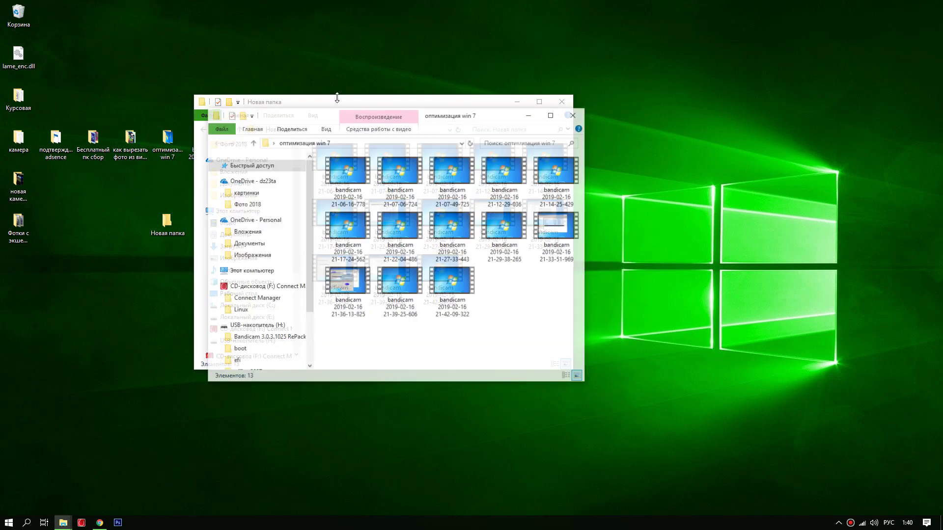
left_click_drag(301, 119, 621, 103)
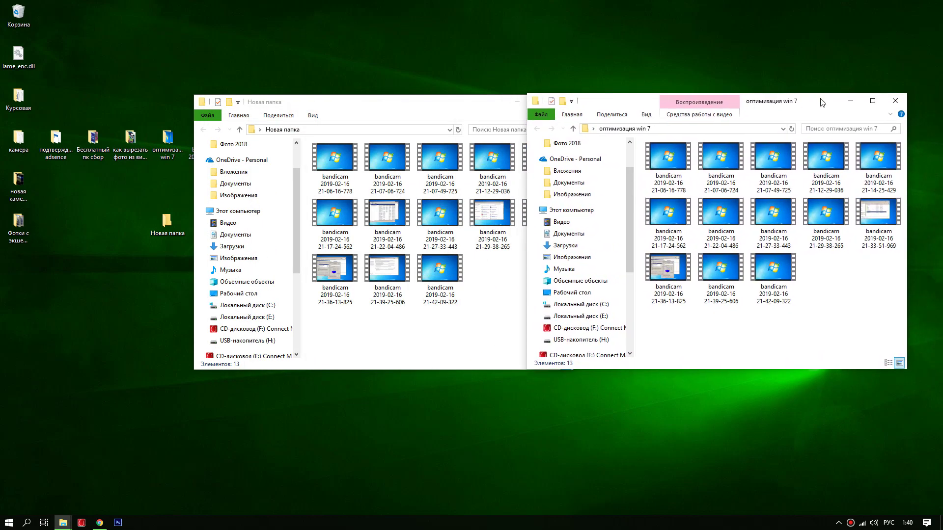
left_click(893, 102)
- Launch Vegas Pro 13.0 and position the Новая папка window beside its timeline
left_click(9, 523)
left_click(183, 302)
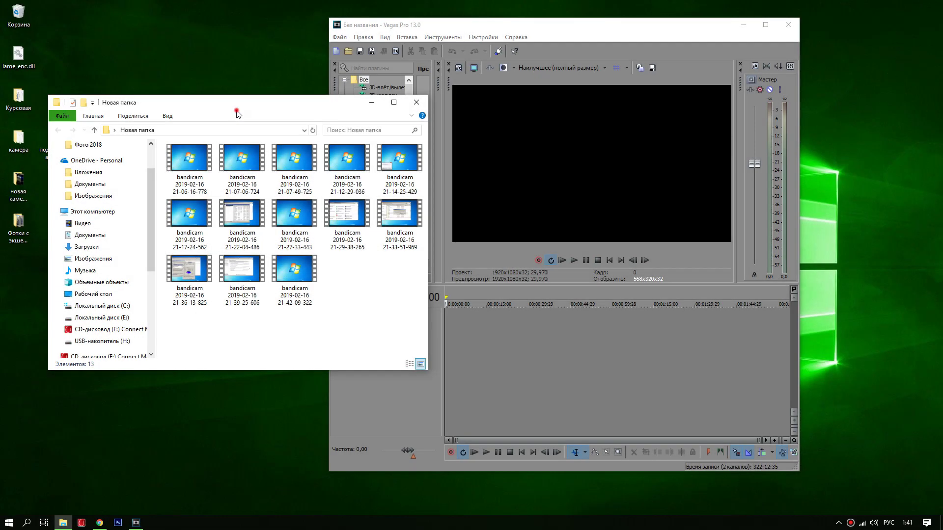
left_click_drag(209, 97, 193, 98)
- Add the converted clips 21-06-16-778, 21-07-06-724 and 21-07-49-725 one after another to the Vegas Pro timeline
left_click_drag(162, 147, 447, 331)
left_click_drag(267, 162, 596, 330)
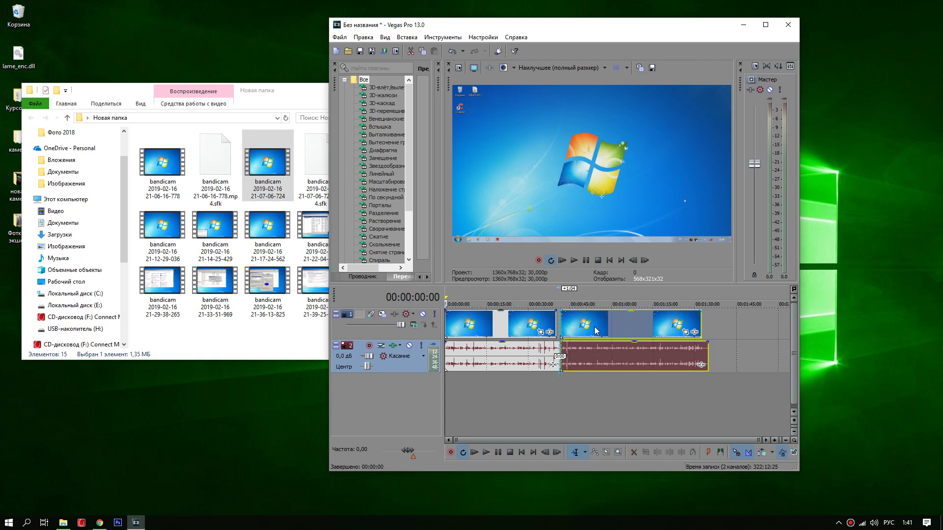
left_click(268, 88)
left_click(361, 162)
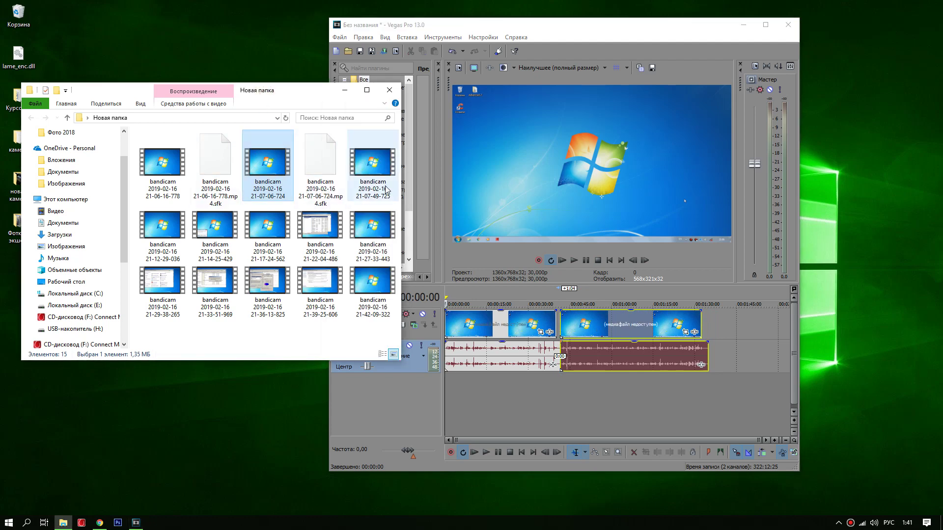
left_click_drag(398, 183, 710, 339)
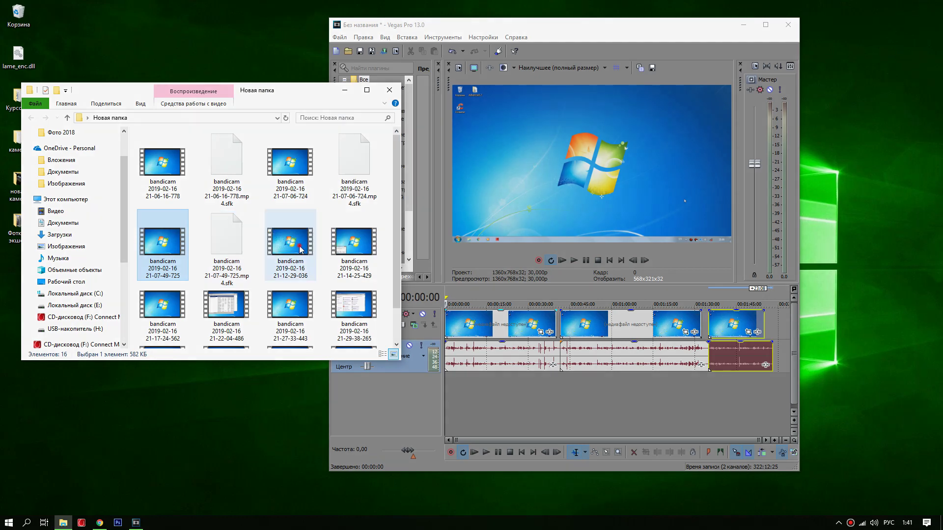
key("Right")
key("Right")
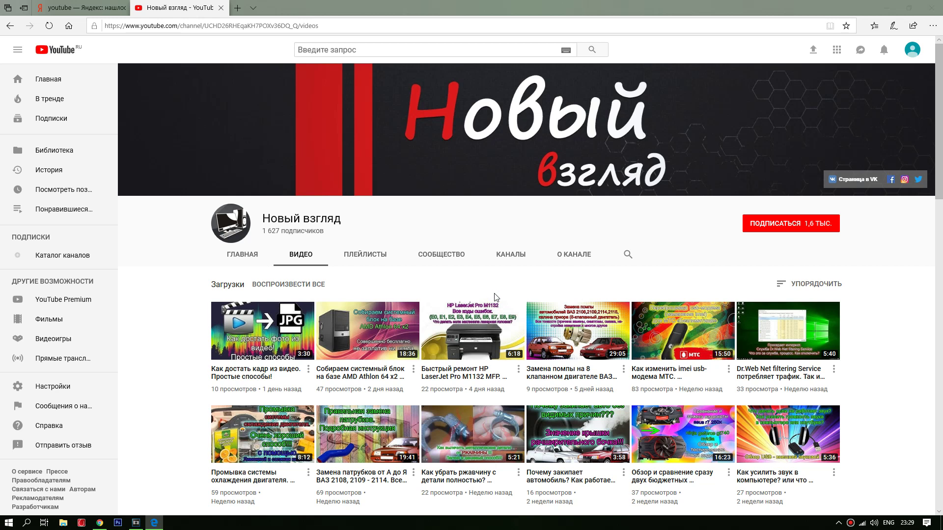
- Subscribe to the Новый взгляд YouTube channel and turn on its notifications
left_click(784, 227)
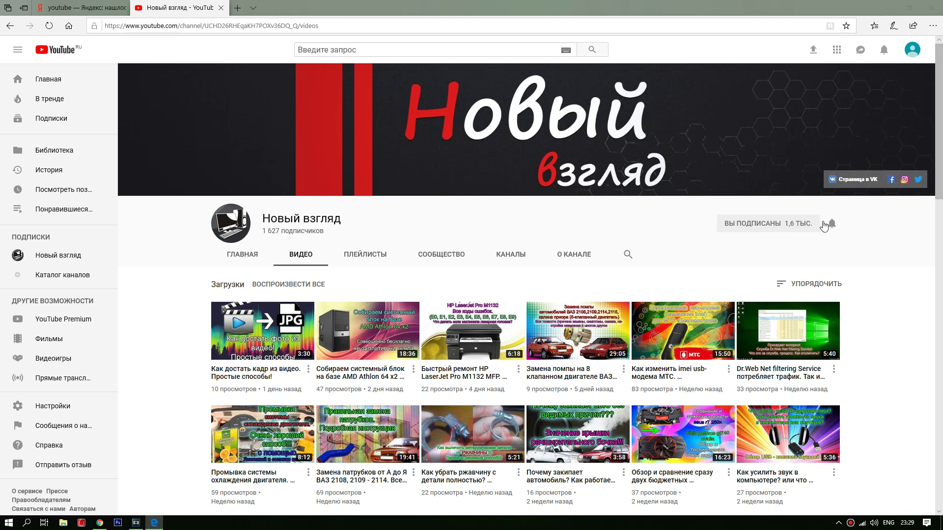
left_click(833, 225)
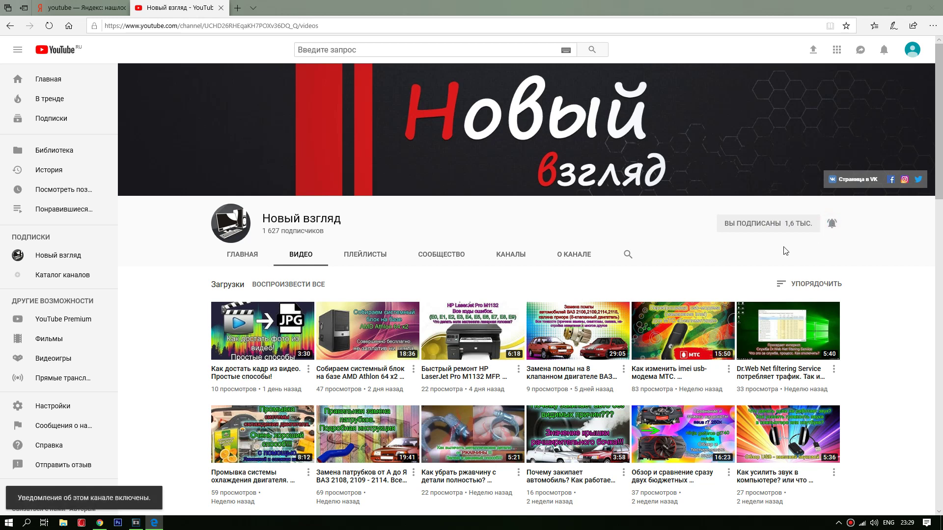